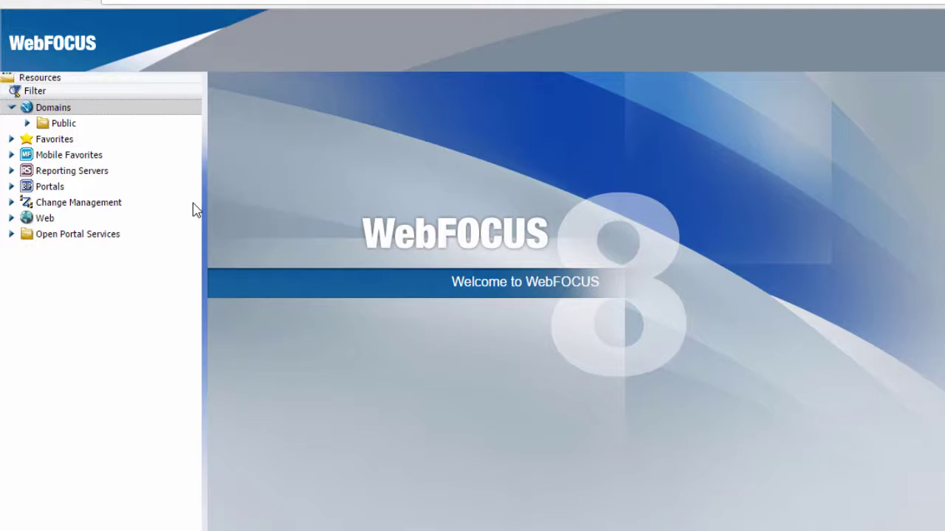
Step: Open FirstVisualization from the Public folder's actions in InfoAssist+
right_click(104, 126)
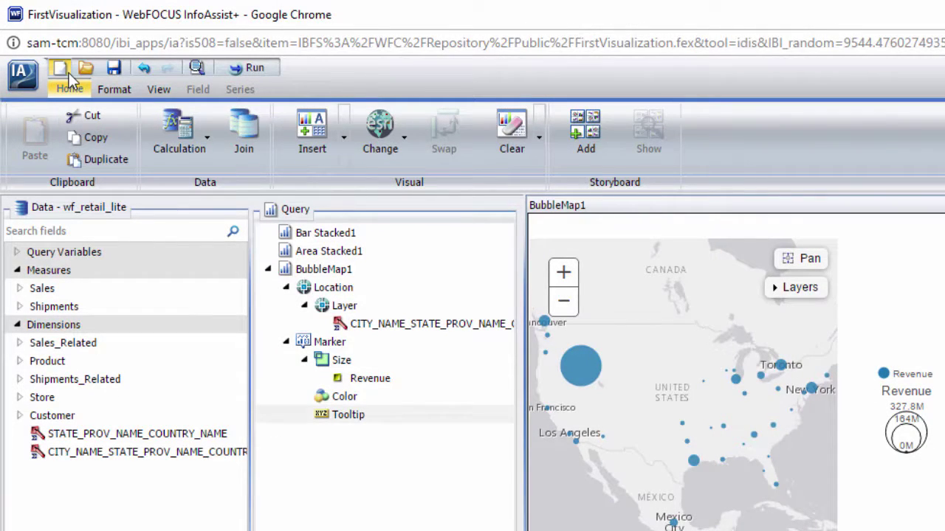
Step: Create a new Build a Visualization item on the wf_retail_lite data source
click(22, 75)
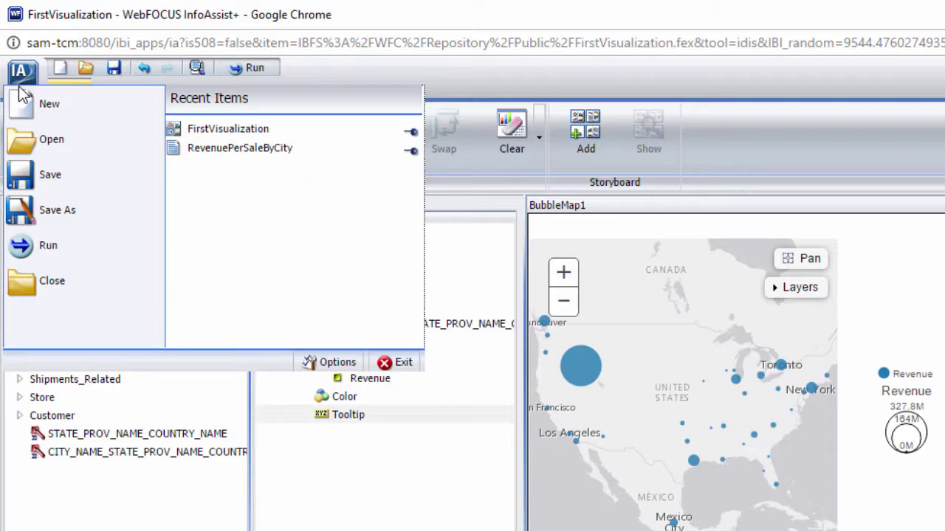
click(76, 104)
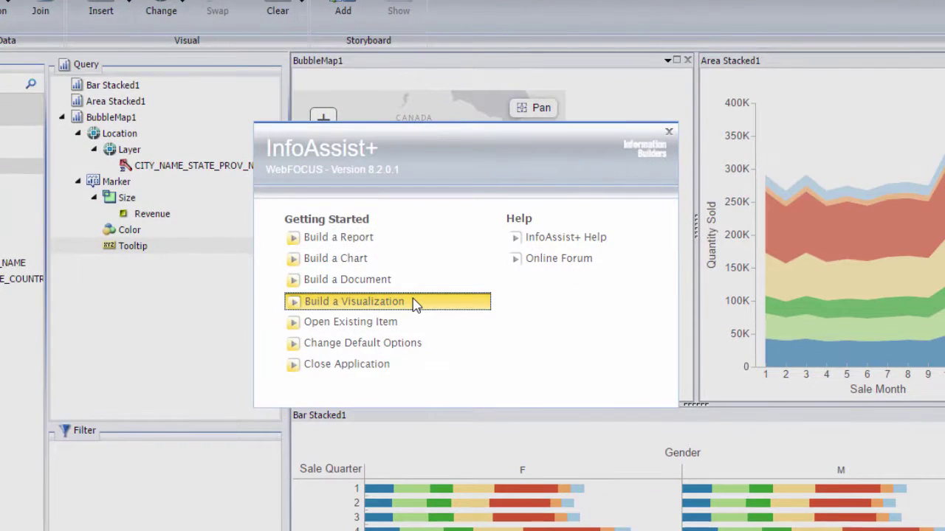
click(414, 305)
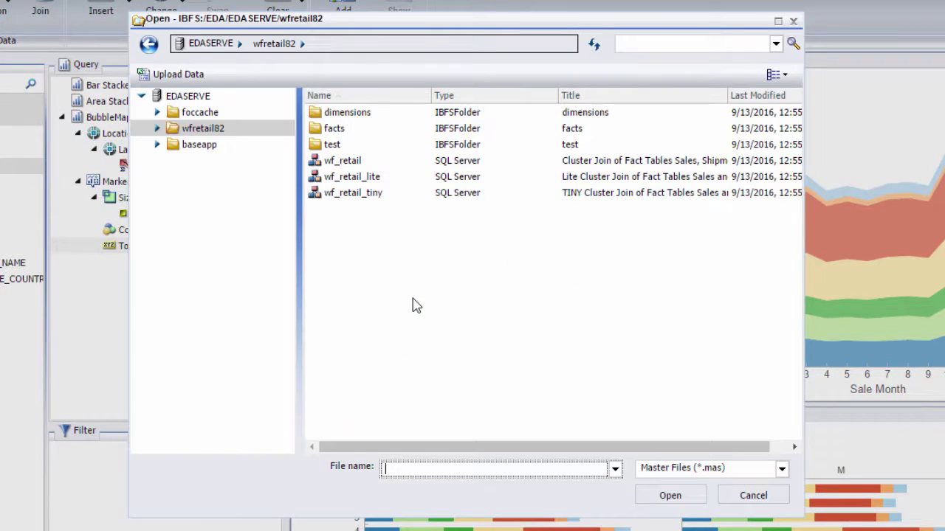
click(411, 182)
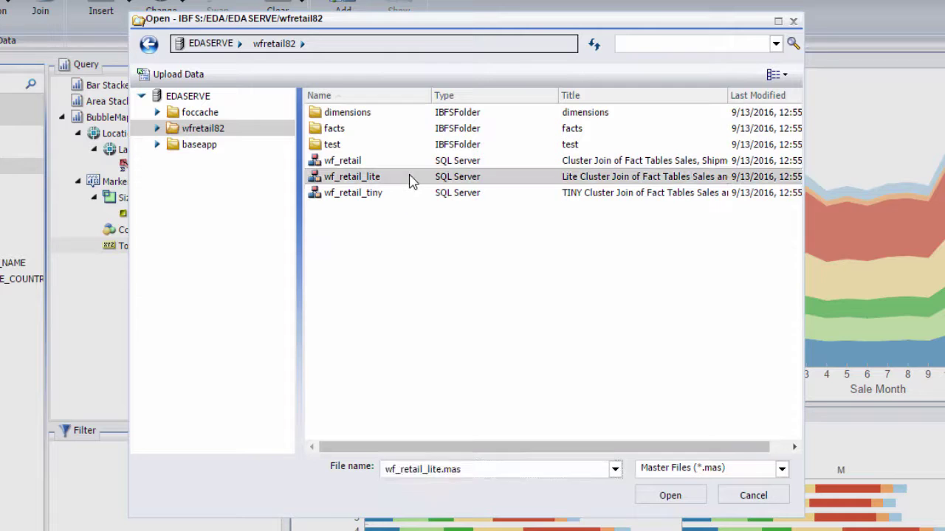
click(657, 496)
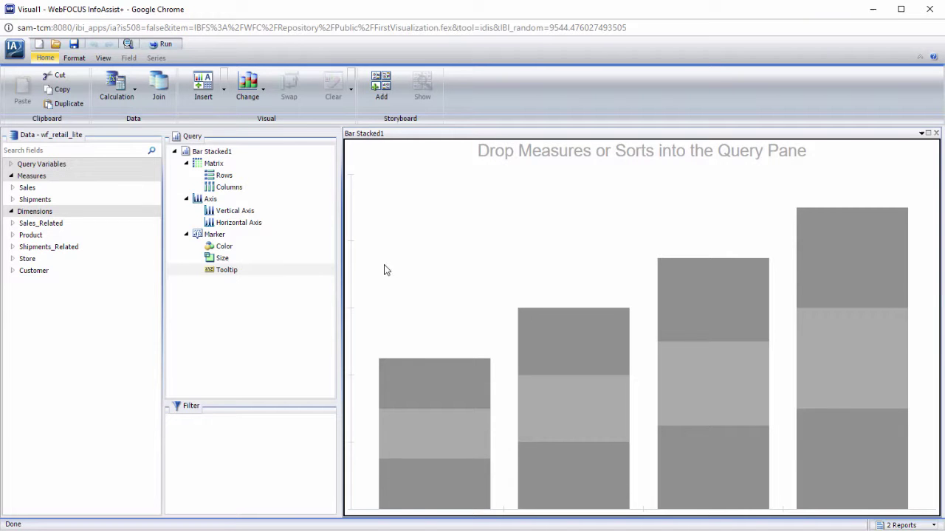
Step: Make a bubble chart of Quantity,Sold vs Revenue, sized by Gross Profit, split by Product fields
click(260, 100)
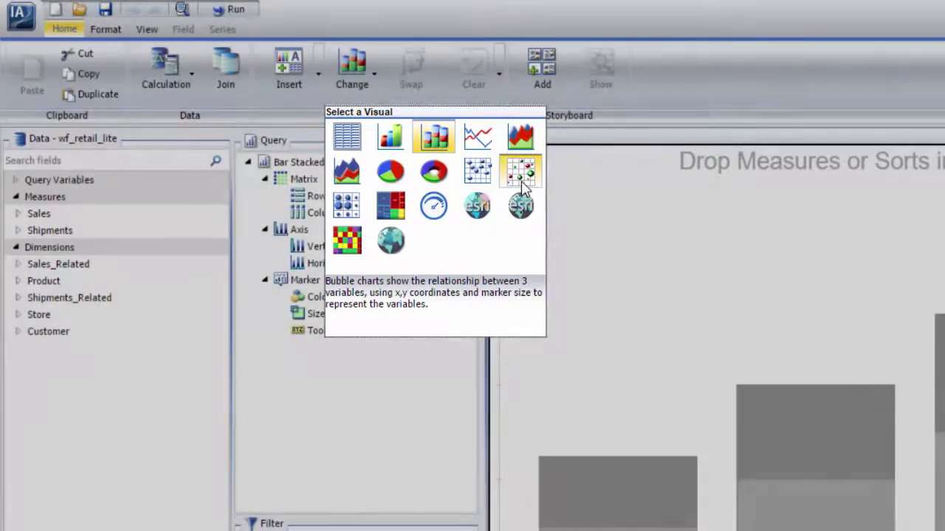
click(521, 181)
click(19, 214)
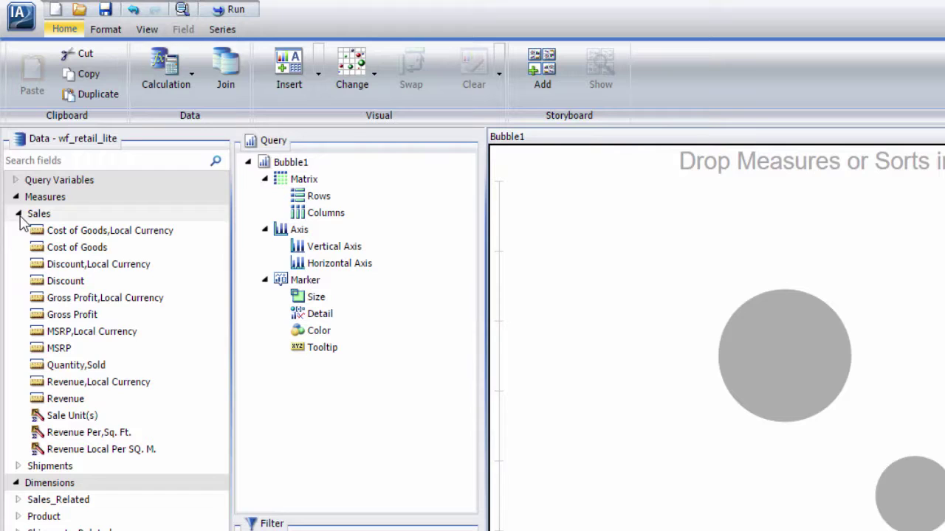
drag(116, 364, 321, 246)
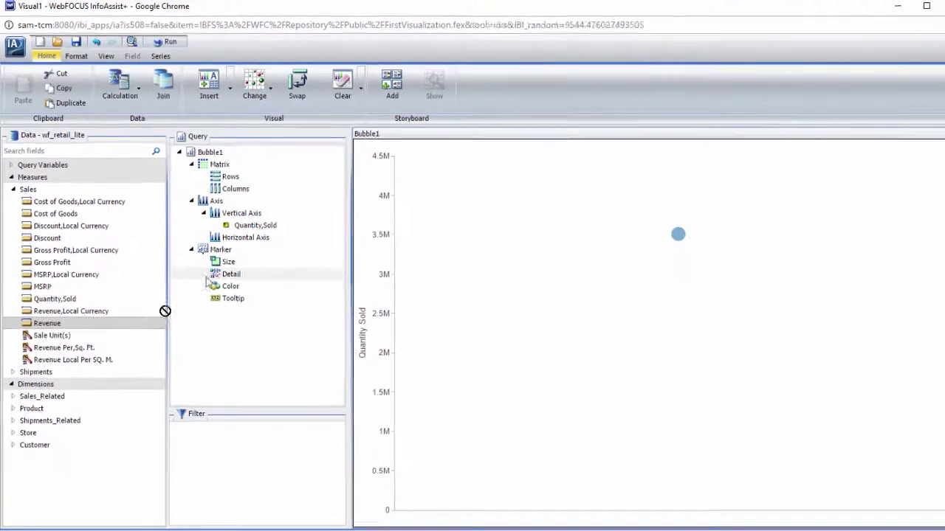
drag(165, 311, 245, 237)
drag(52, 262, 228, 262)
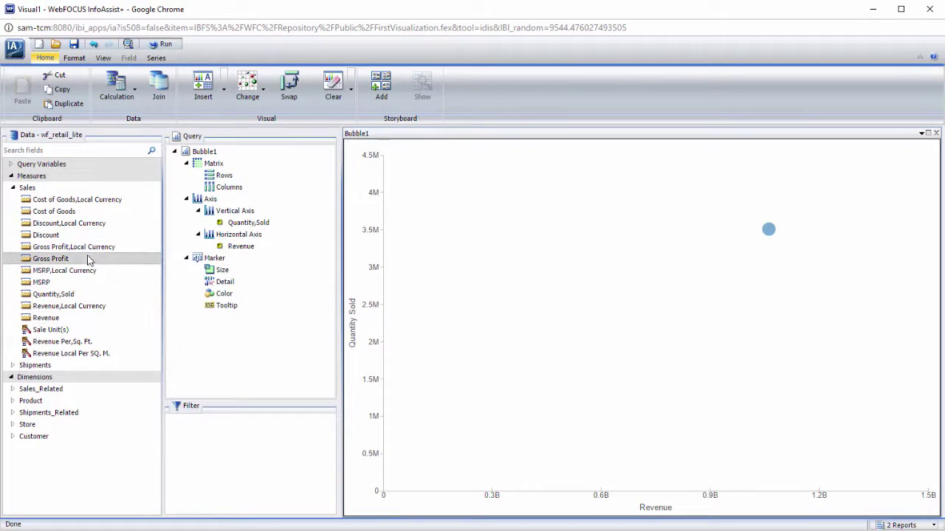
click(12, 401)
mouse_move(64, 435)
mouse_down()
mouse_move(225, 293)
mouse_move(278, 320)
mouse_up()
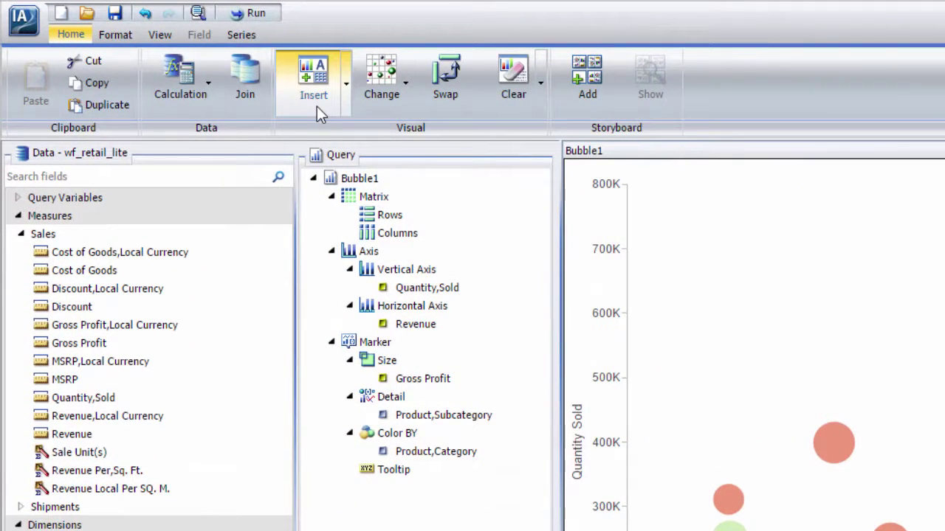
Step: Insert a second chart beside the bubble chart and make it a treemap
click(346, 108)
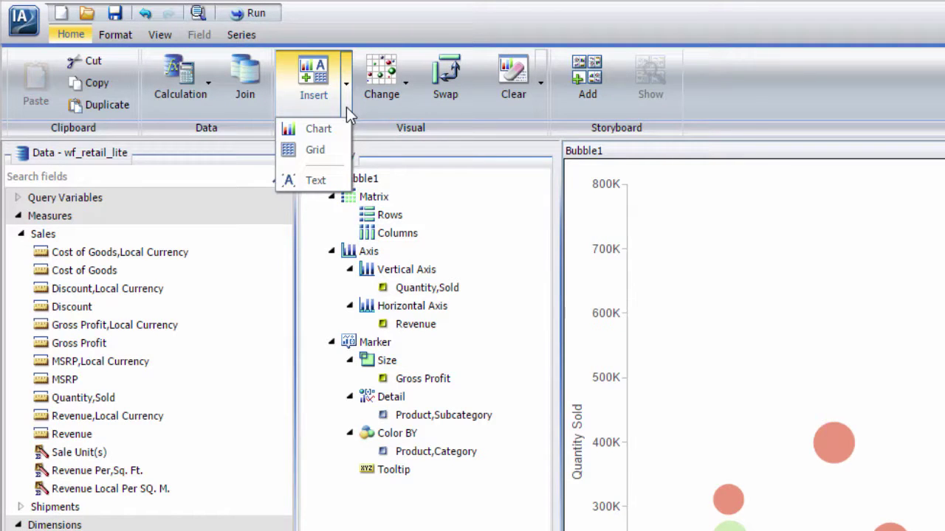
click(341, 128)
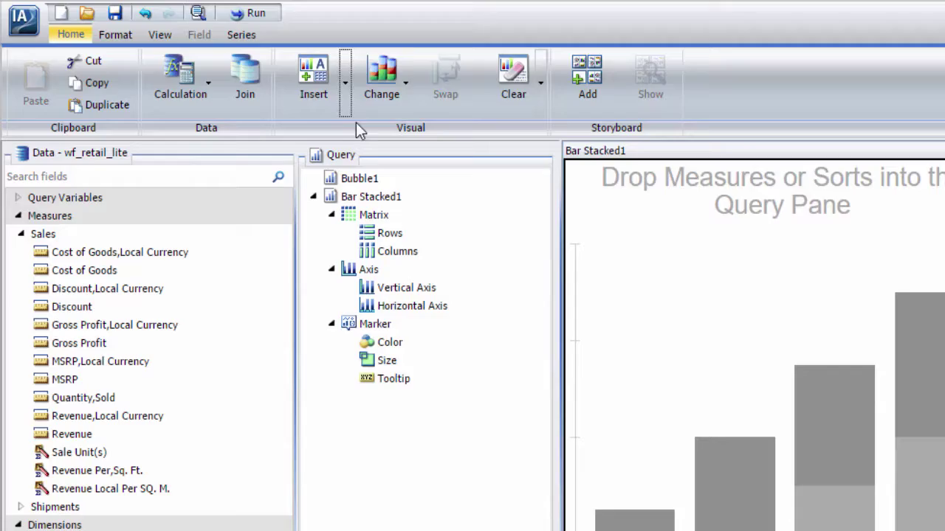
click(402, 106)
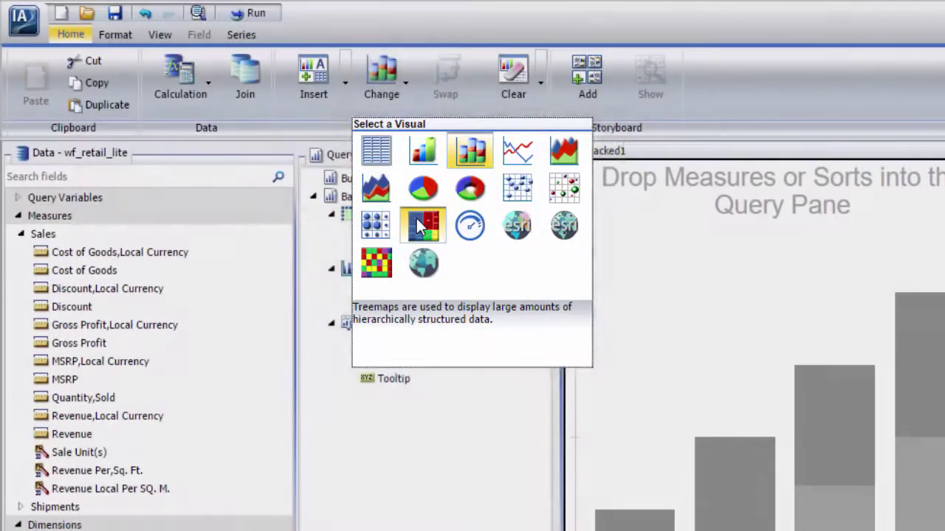
click(418, 227)
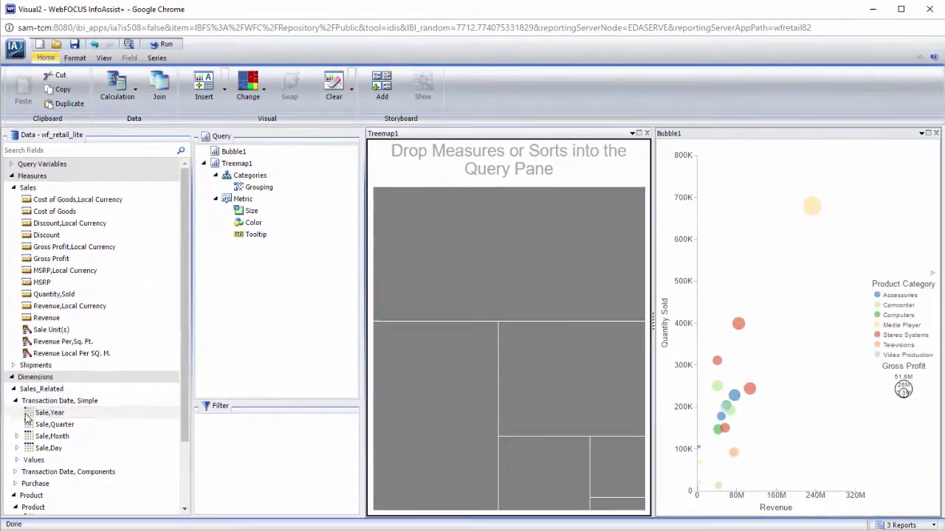
Step: Group the treemap by Sale,Year and Product,Category, size by Revenue, colour by Quantity,Sold
drag(50, 413, 258, 187)
scroll(63, 472, down, 1)
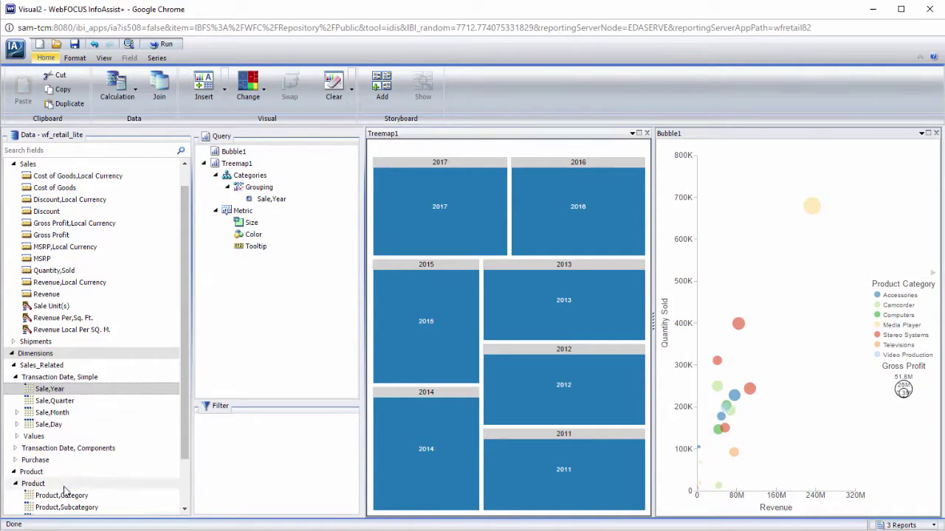
drag(61, 496, 283, 192)
drag(45, 317, 251, 234)
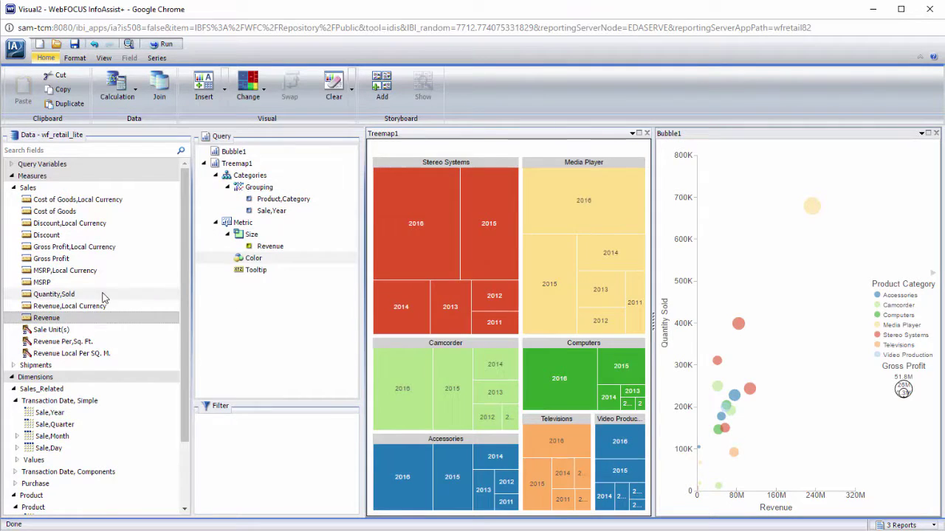
drag(53, 294, 281, 263)
Step: Duplicate the treemap as a line chart of Revenue by Sale,Year, coloured by Product,Category
click(76, 104)
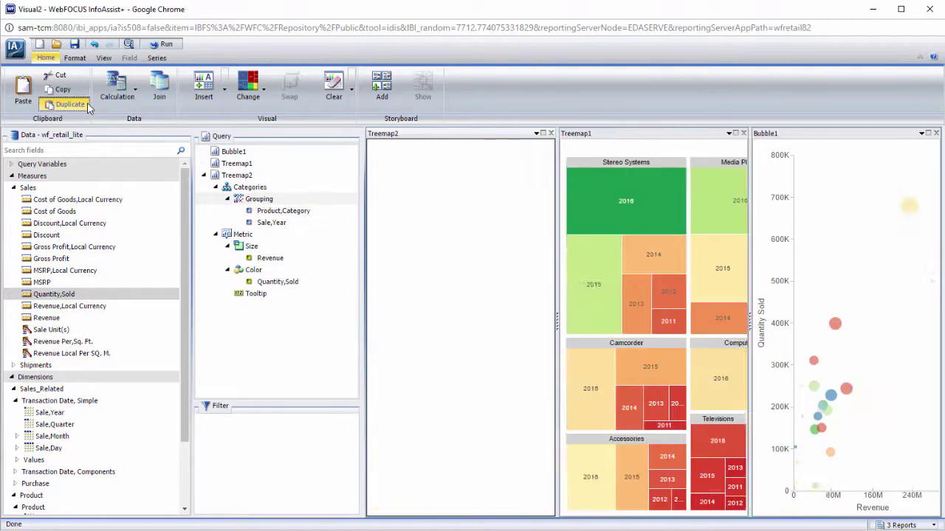
click(260, 100)
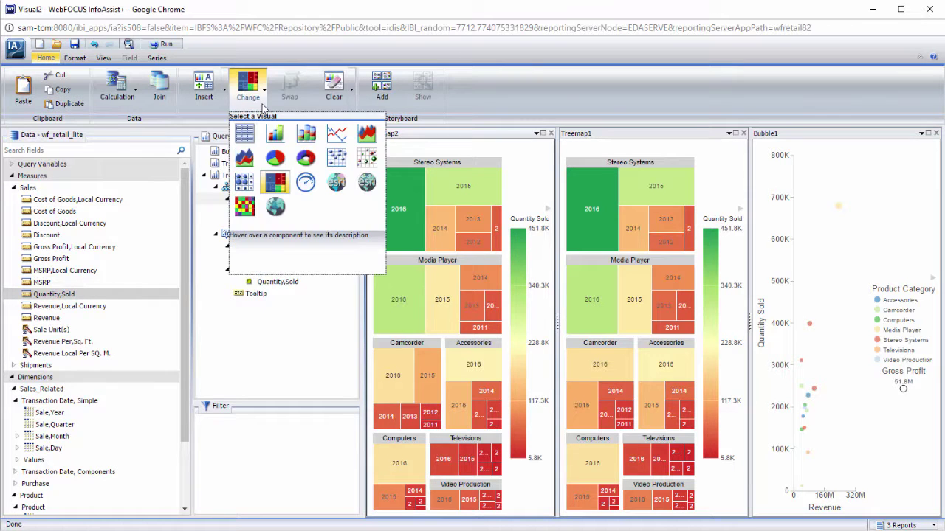
click(336, 133)
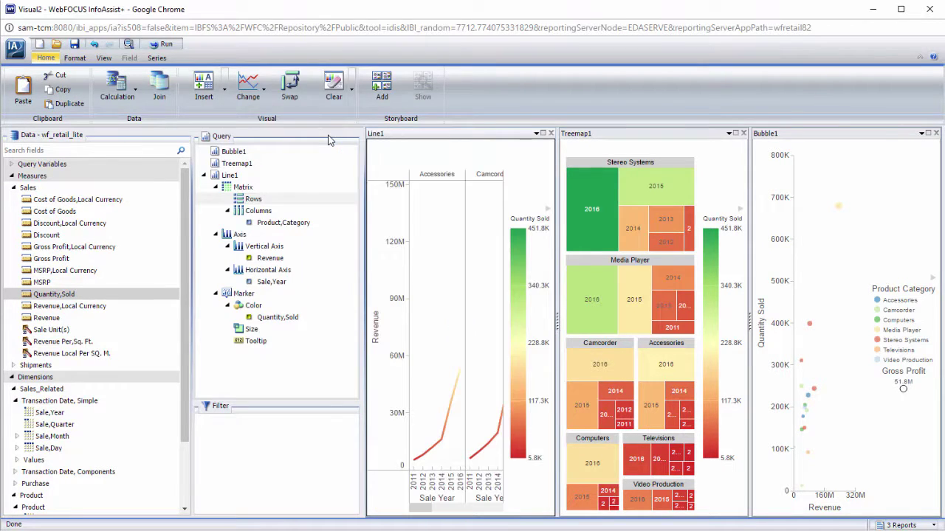
click(319, 318)
drag(287, 223, 318, 317)
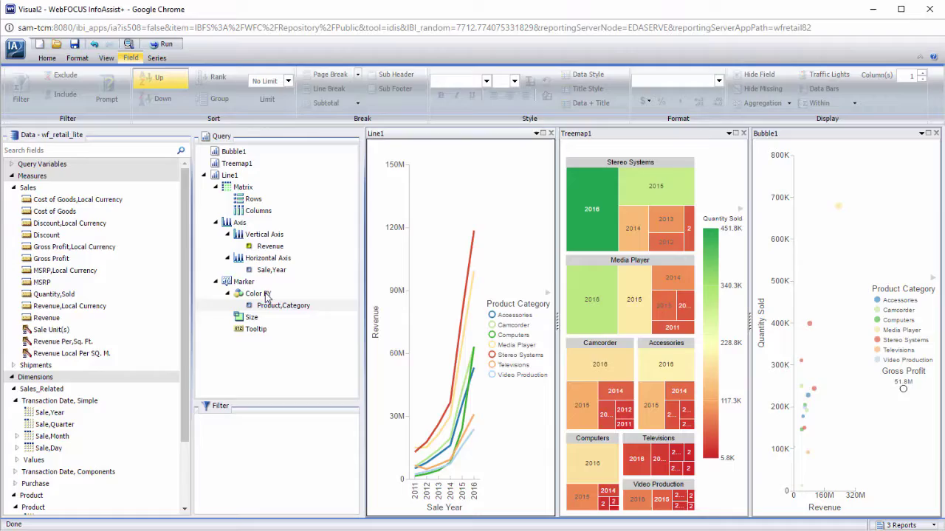
click(56, 61)
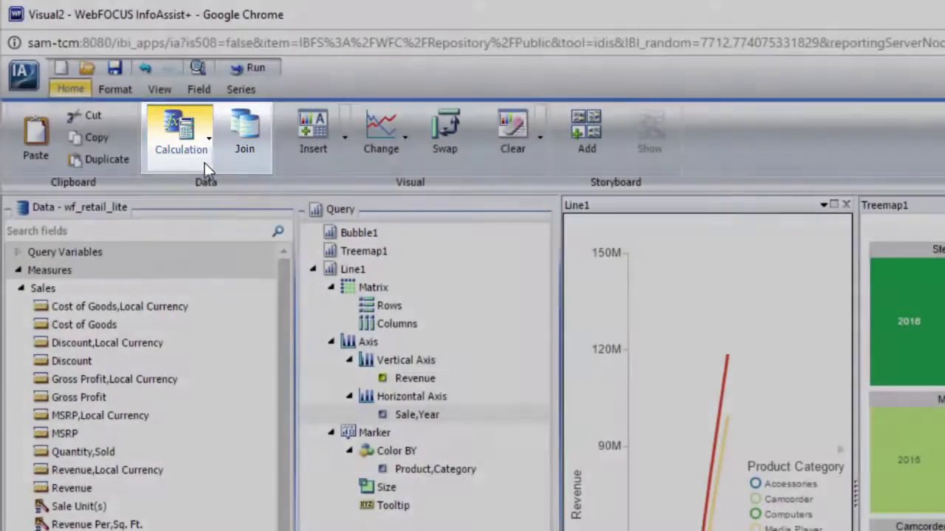
click(205, 162)
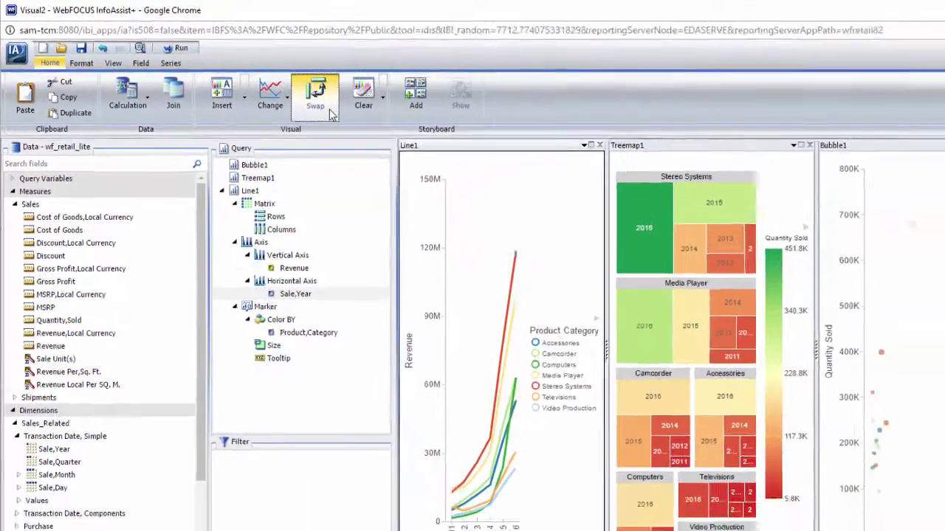
click(330, 114)
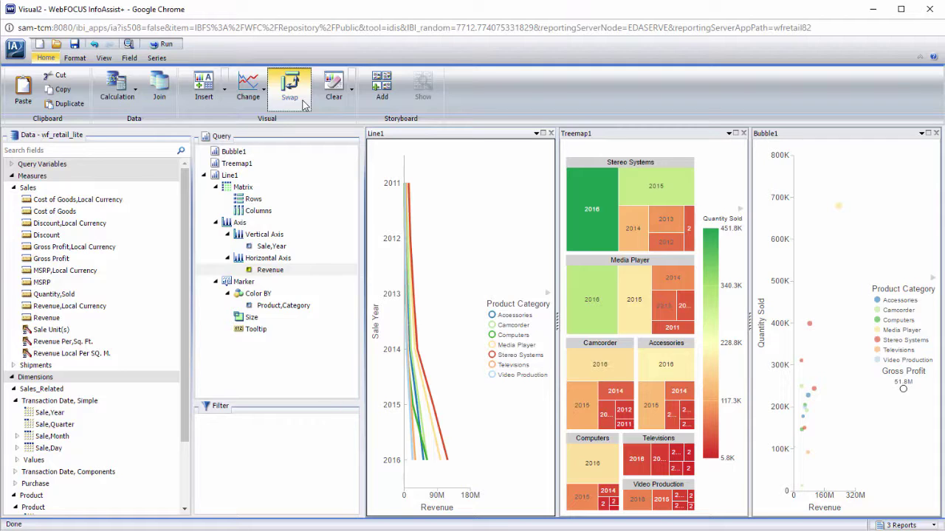
click(302, 105)
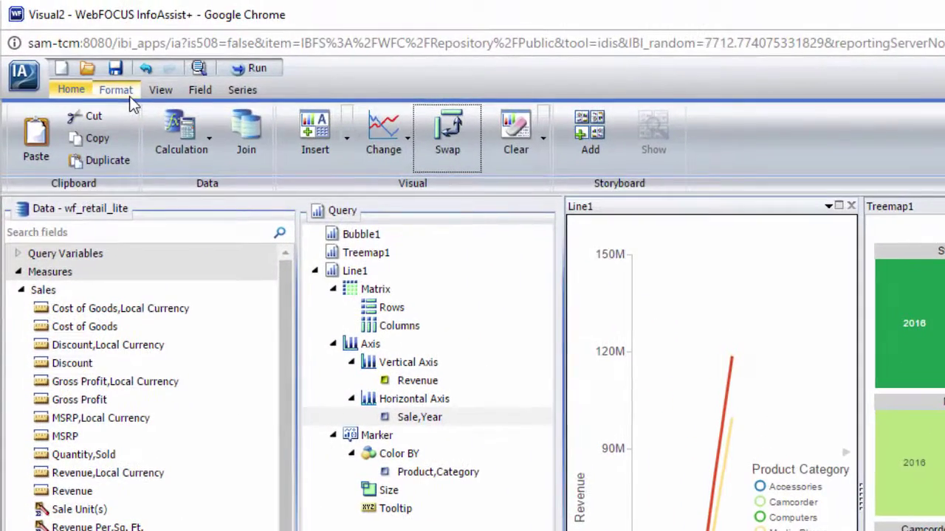
Step: Apply the ENBlue_Dark legacy template theme to the charts
click(76, 59)
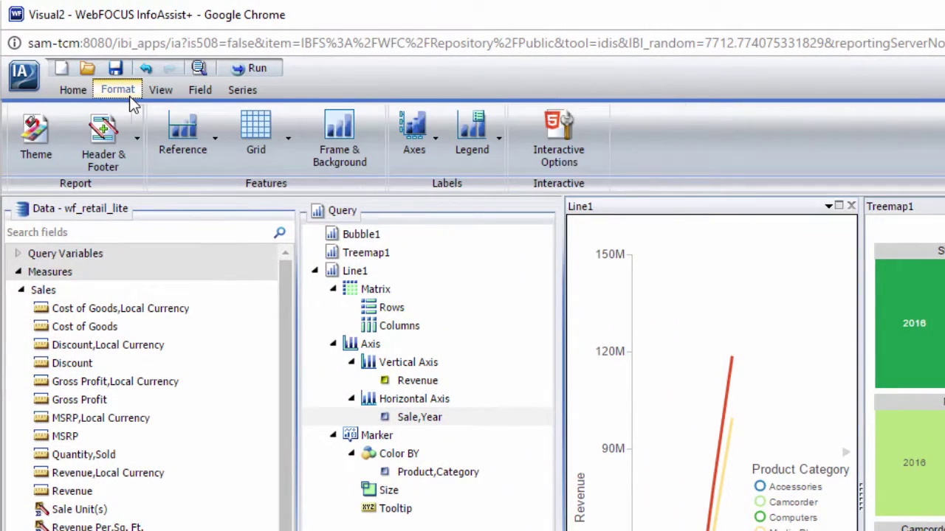
click(35, 144)
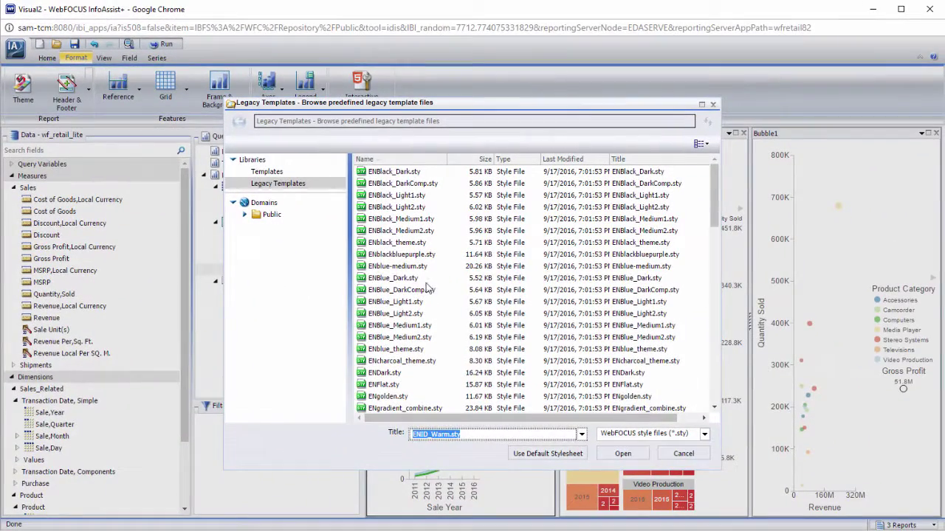
click(431, 279)
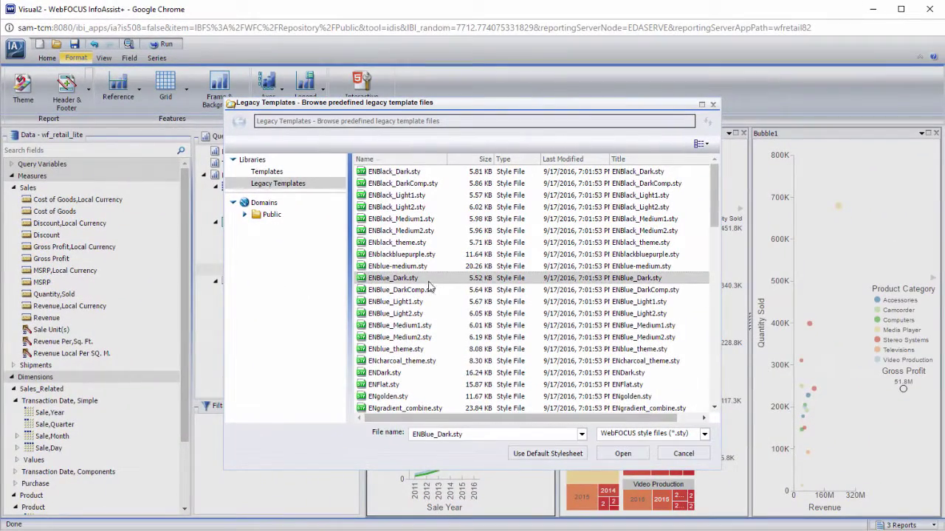
click(622, 454)
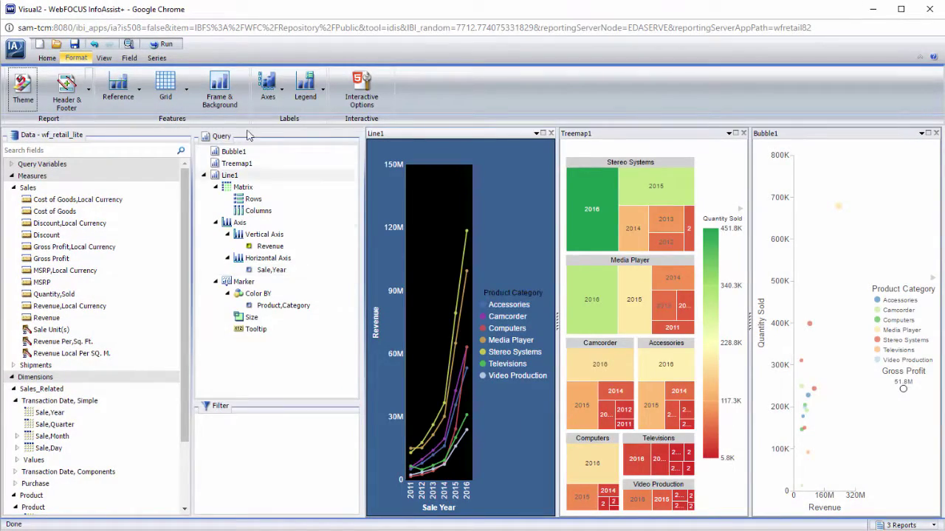
Step: Give the Line1 chart a purple background fill
click(219, 89)
click(323, 198)
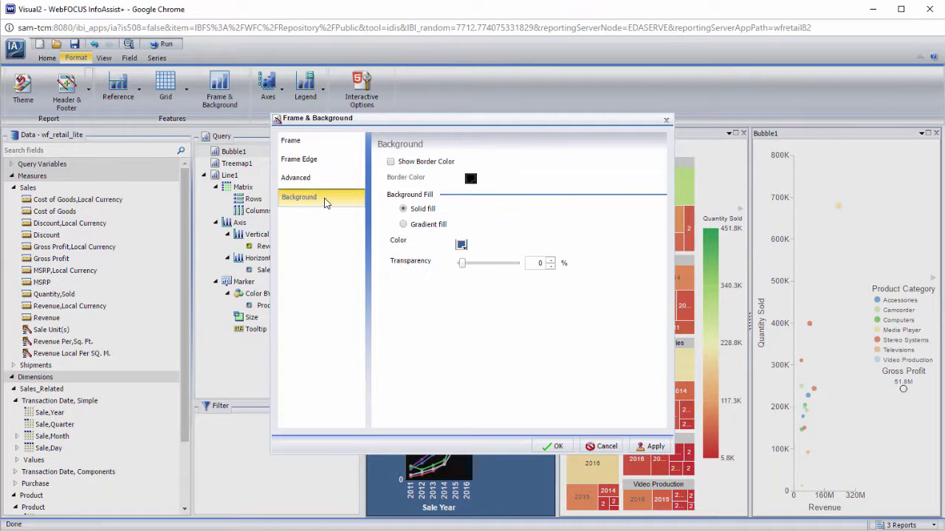
click(461, 245)
click(416, 248)
click(537, 372)
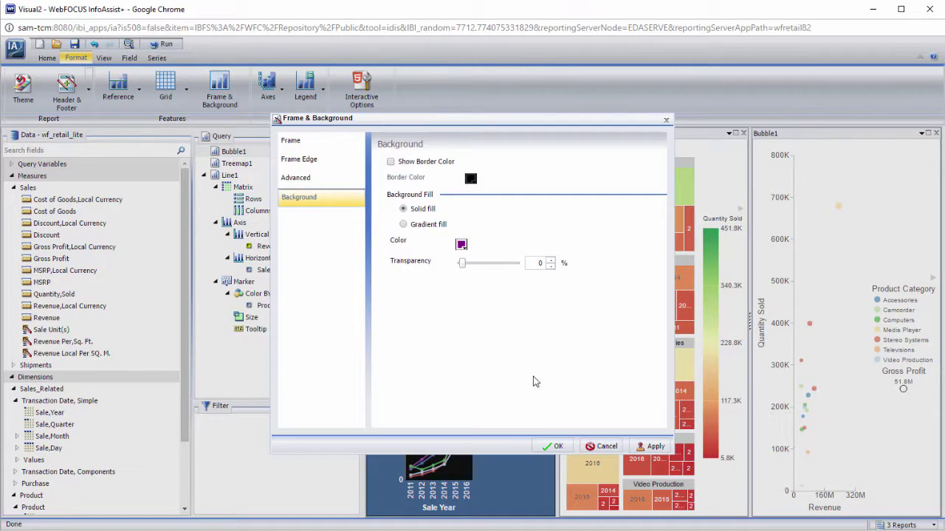
click(540, 446)
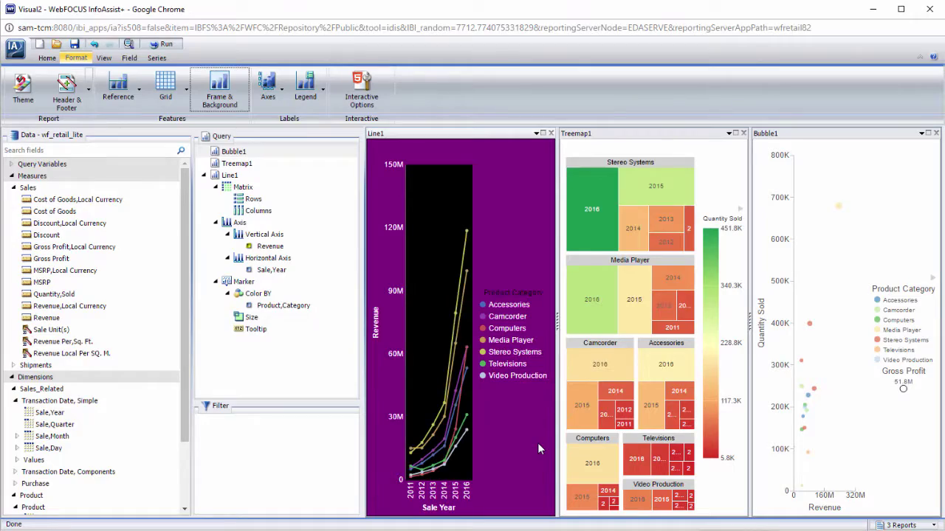
Step: Set the Series 2 - Computers line to use hourglass markers
click(156, 57)
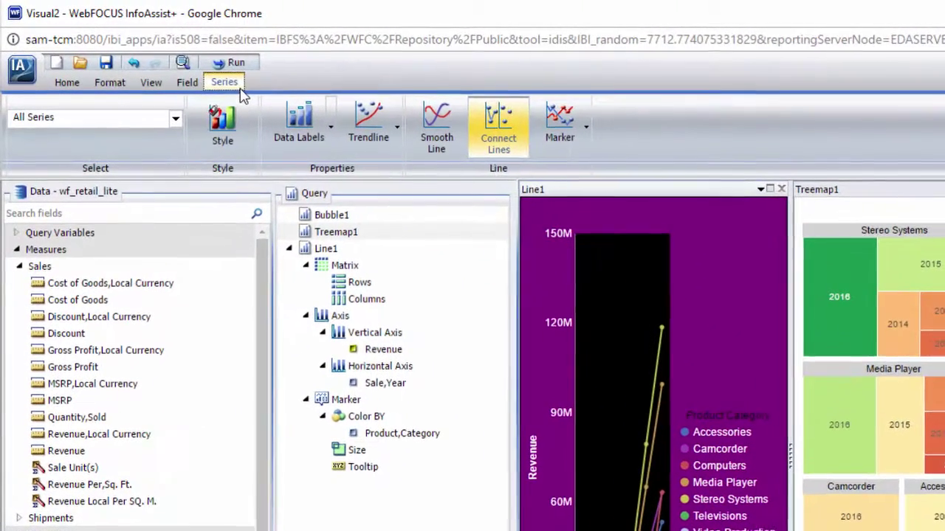
click(175, 118)
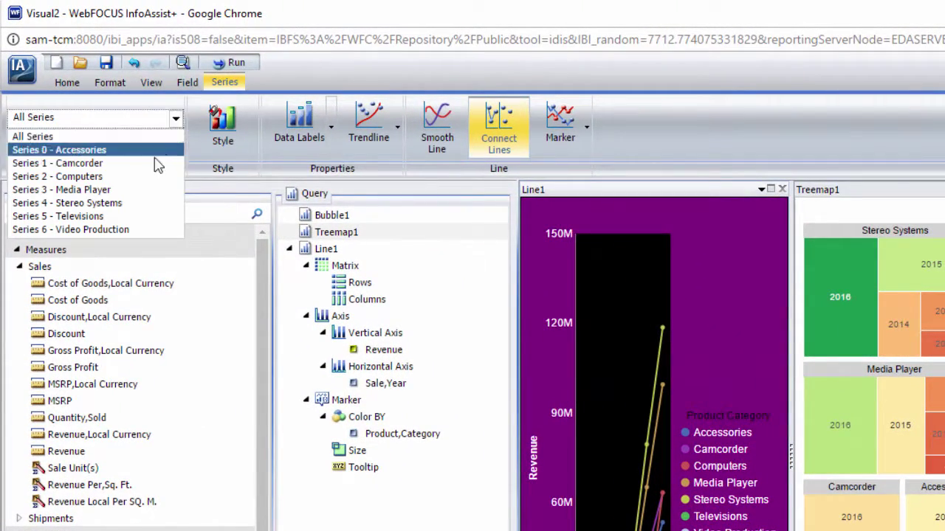
click(152, 178)
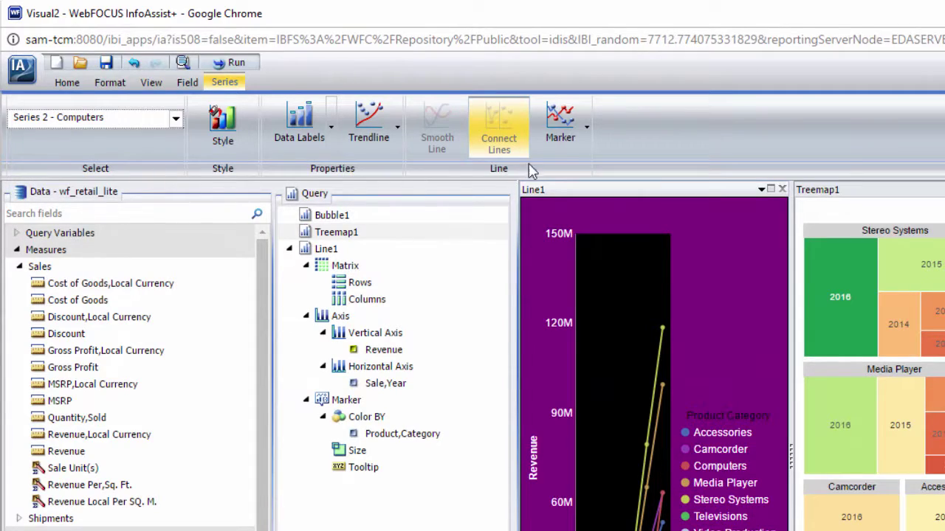
click(590, 147)
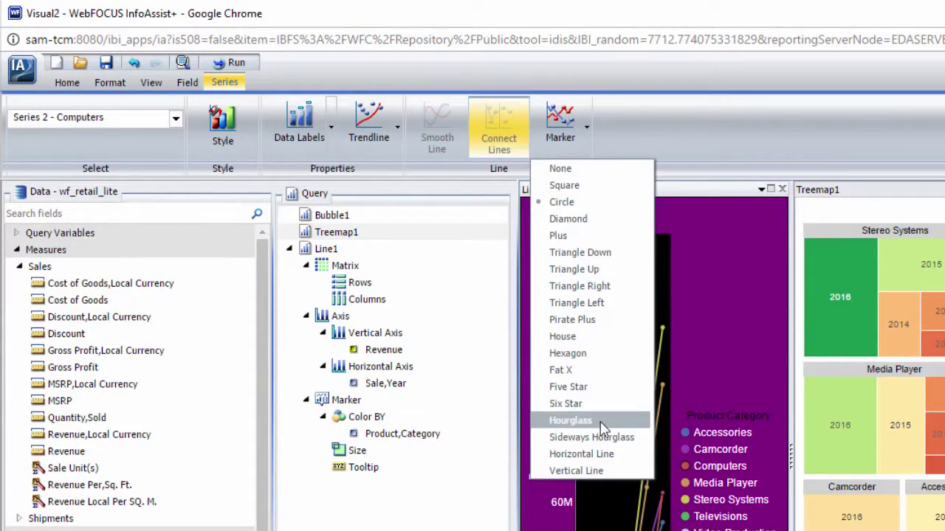
click(572, 420)
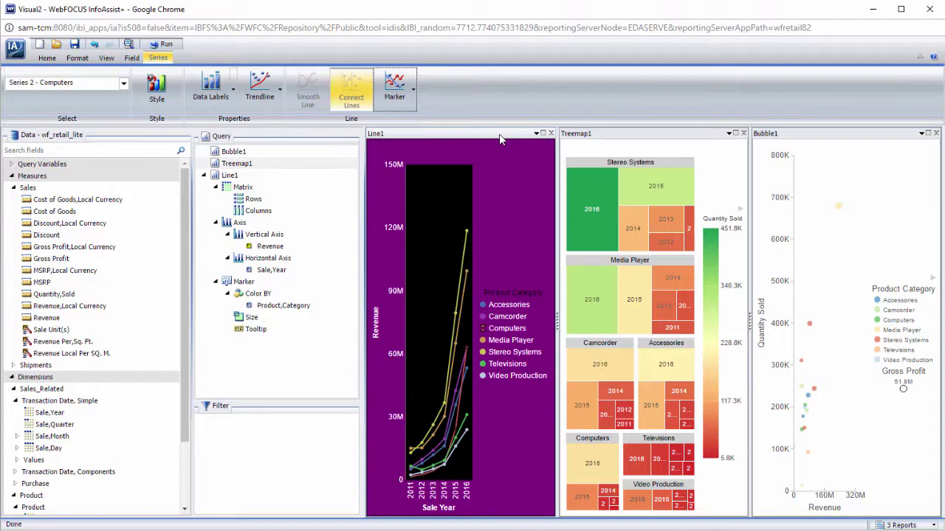
Step: Dock Line1 across the top, with Treemap1 and Bubble1 side by side below
drag(499, 134, 694, 178)
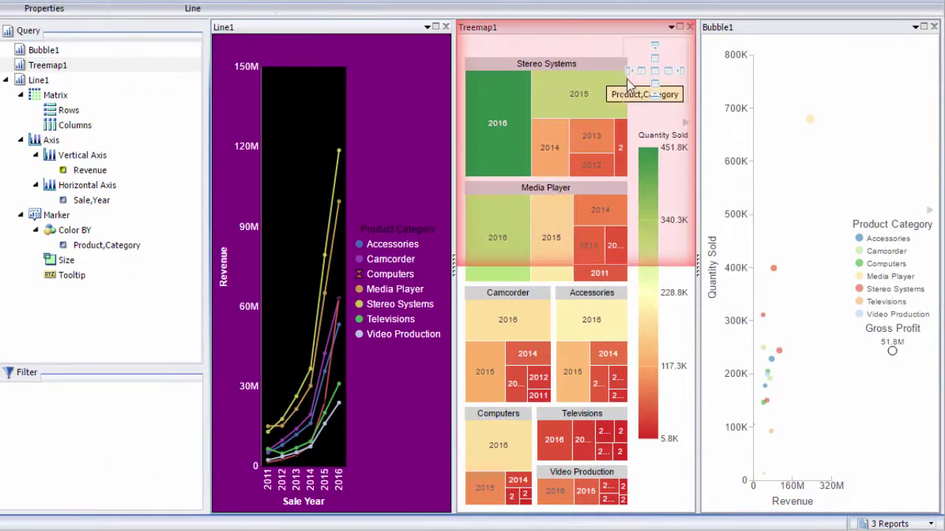
mouse_move(627, 82)
mouse_down()
mouse_move(647, 87)
mouse_move(554, 34)
mouse_up()
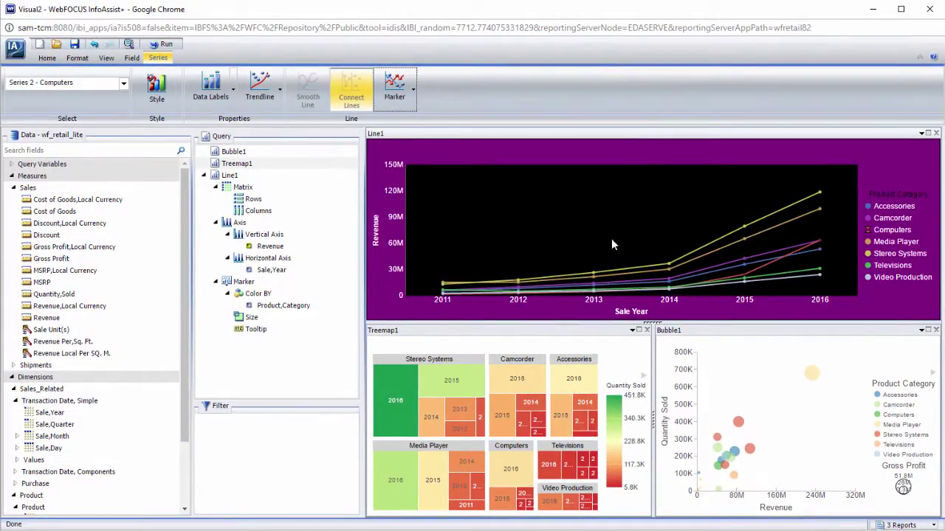
Step: Close the Line1 chart, leaving Treemap1 and Bubble1, and bring up the Clear options
click(595, 332)
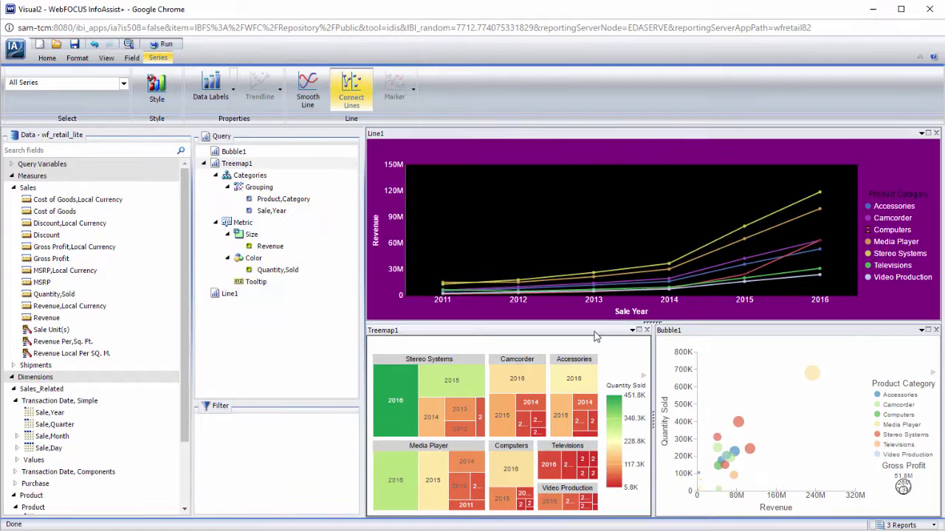
click(935, 134)
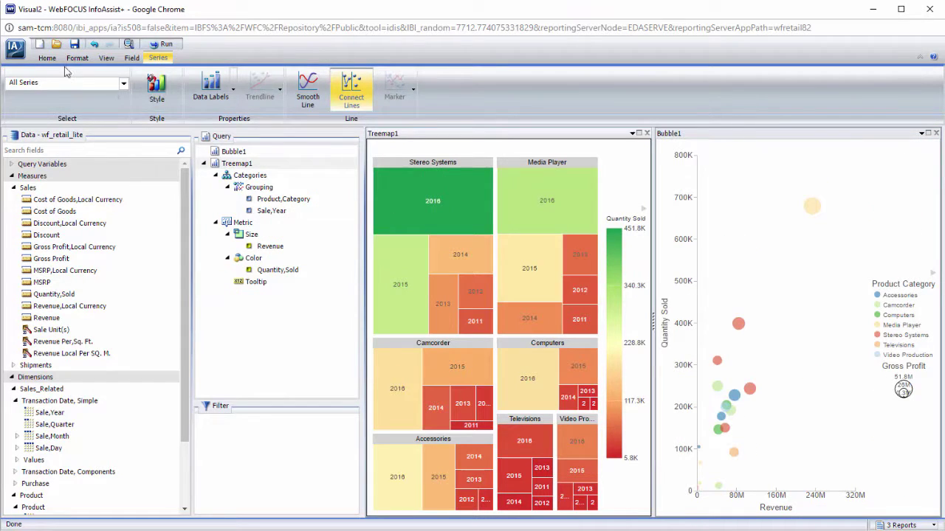
click(46, 58)
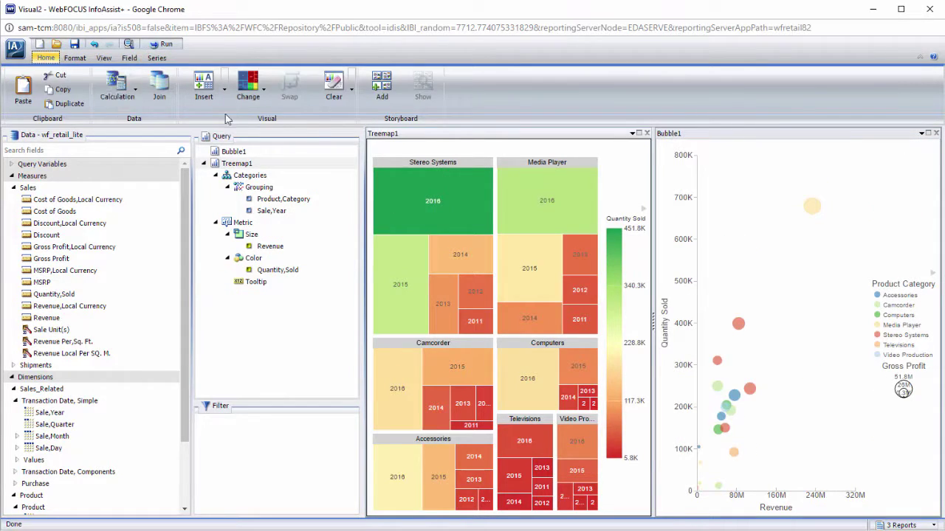
click(354, 109)
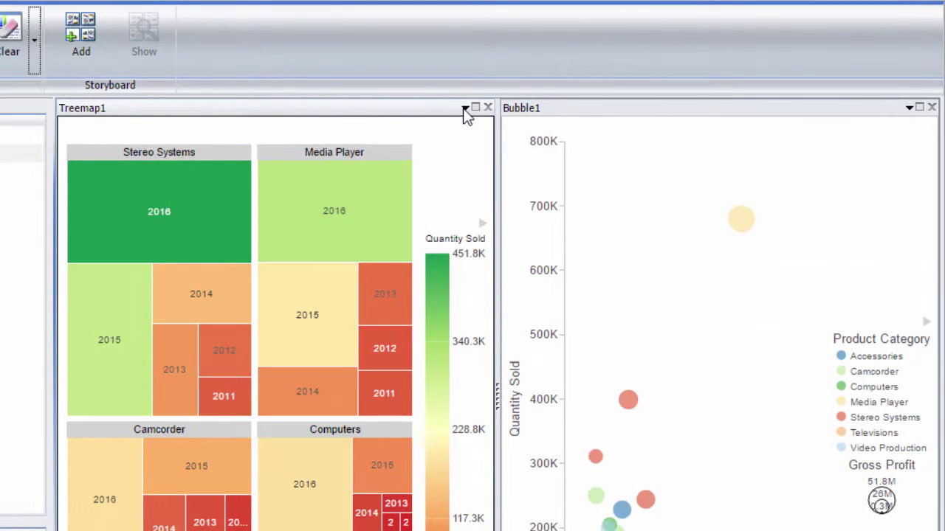
click(631, 133)
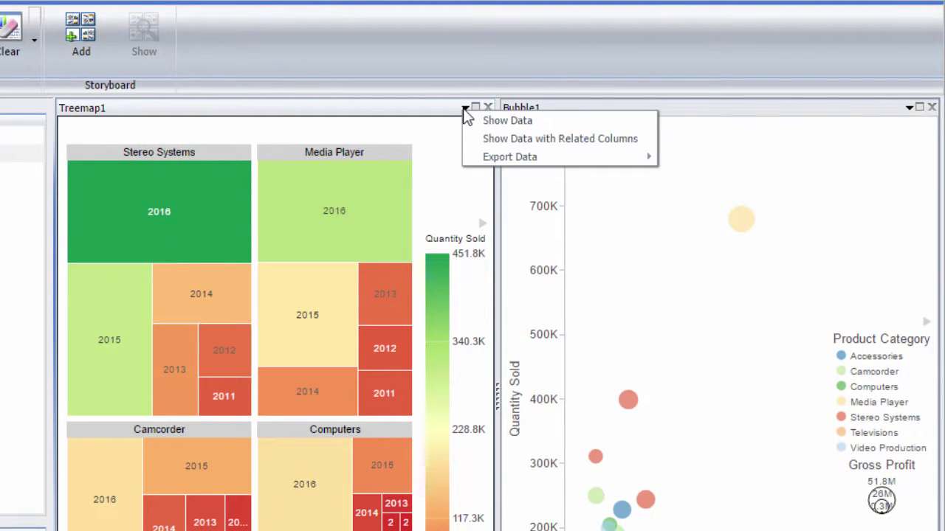
click(585, 120)
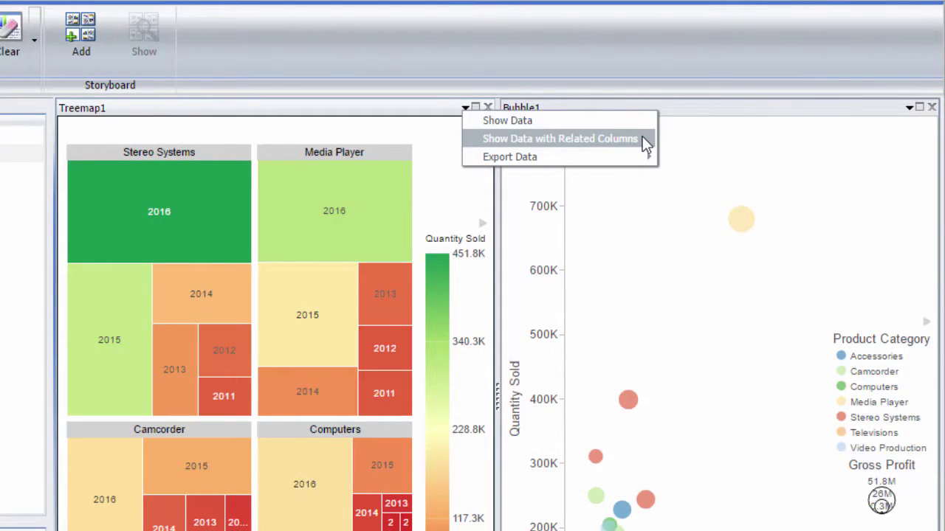
click(643, 138)
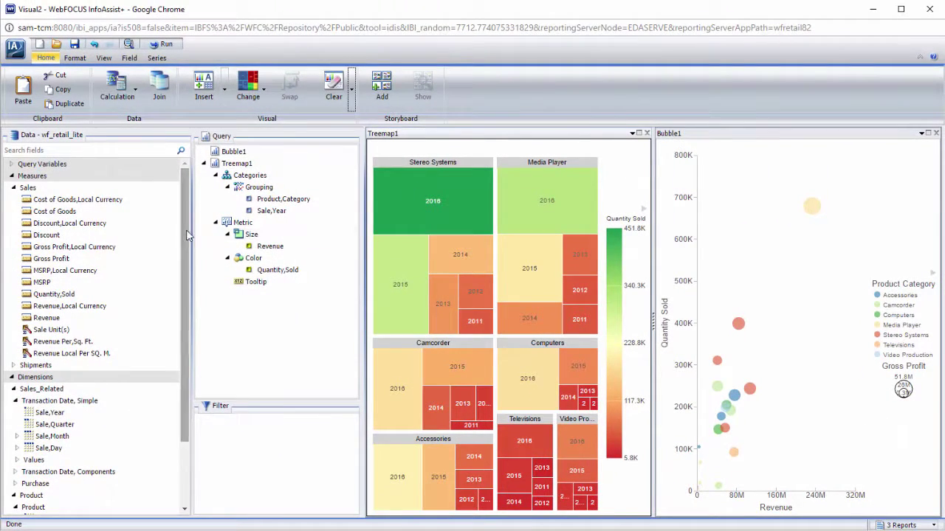
Step: Add a Customer,Country filter with Show Prompt enabled, defaulting to [All]
scroll(186, 295, down, 3)
scroll(96, 428, down, 3)
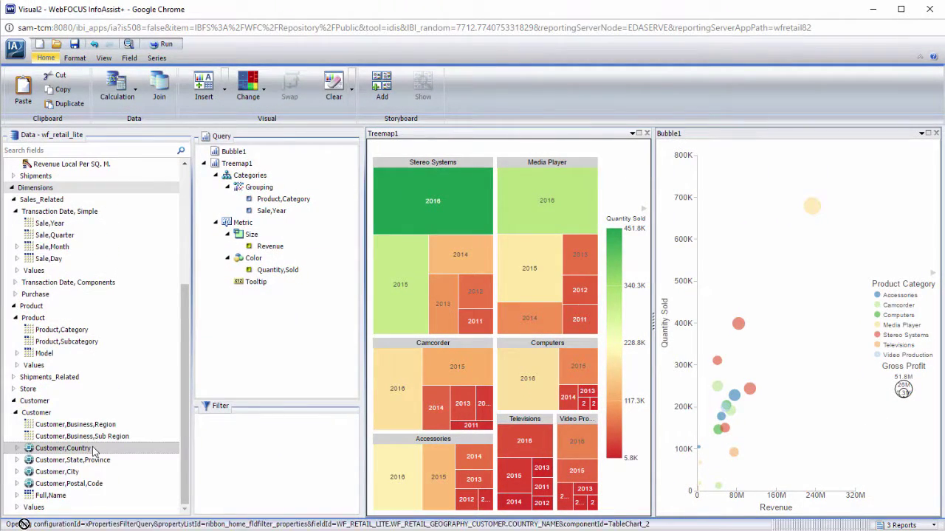
drag(94, 450, 234, 451)
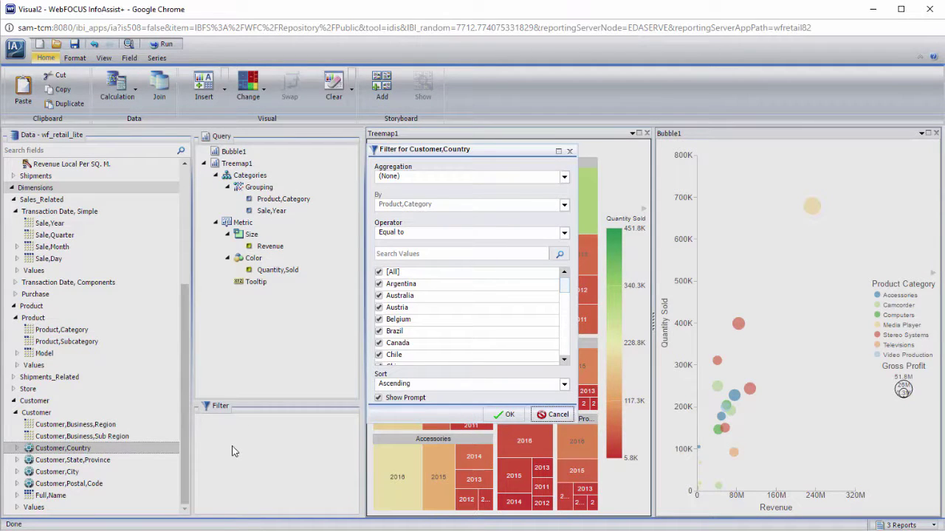
click(509, 415)
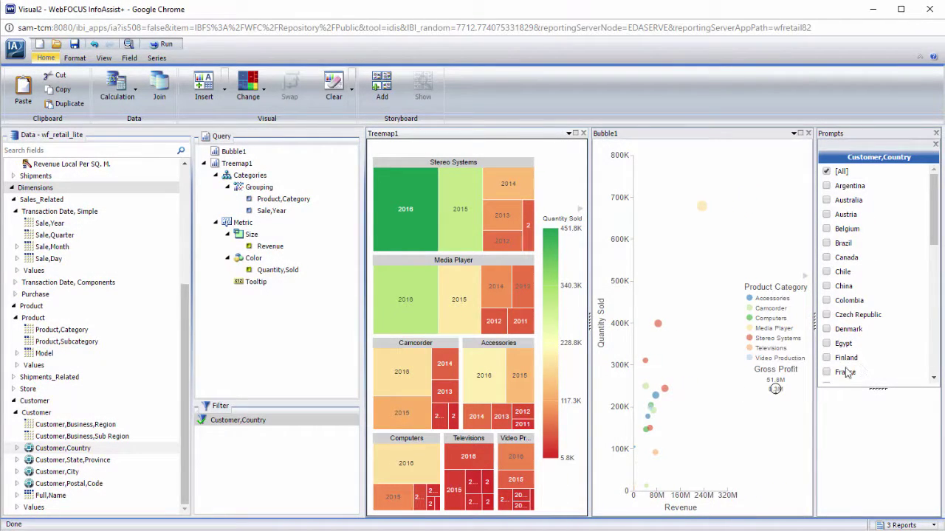
click(163, 44)
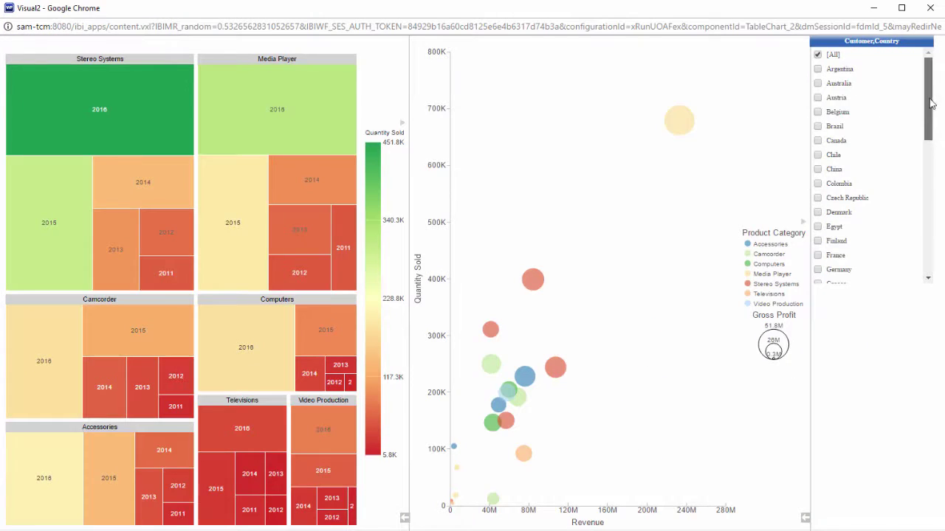
drag(928, 96, 928, 228)
click(817, 261)
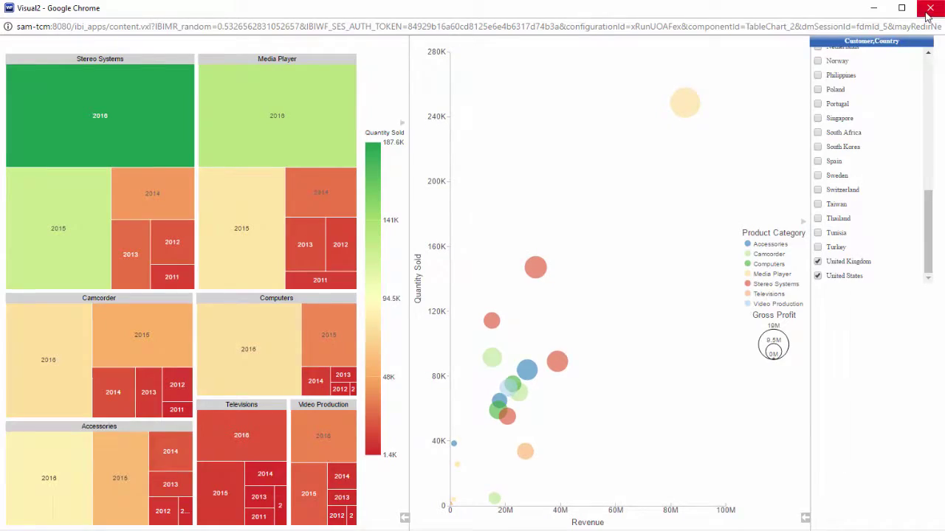
click(929, 8)
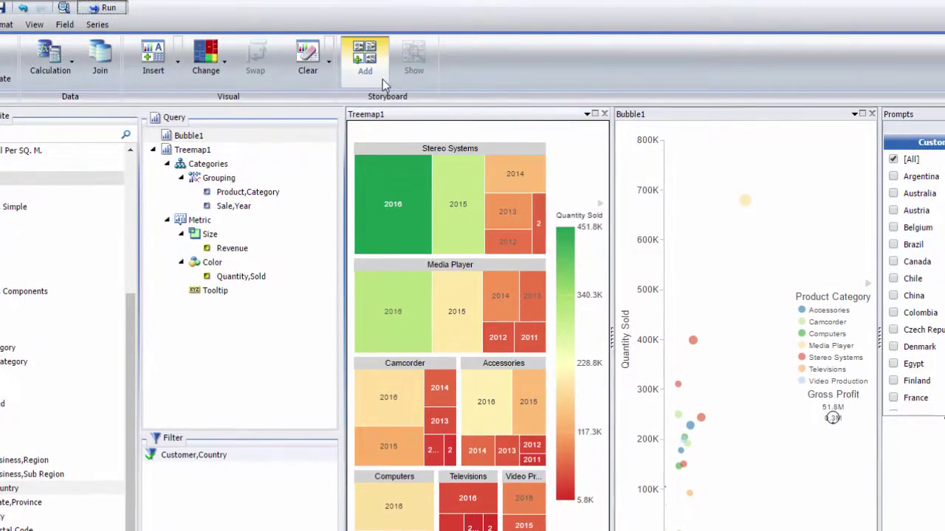
Step: Add the treemap and bubble chart to the Storyboard and acknowledge the confirmation
click(383, 79)
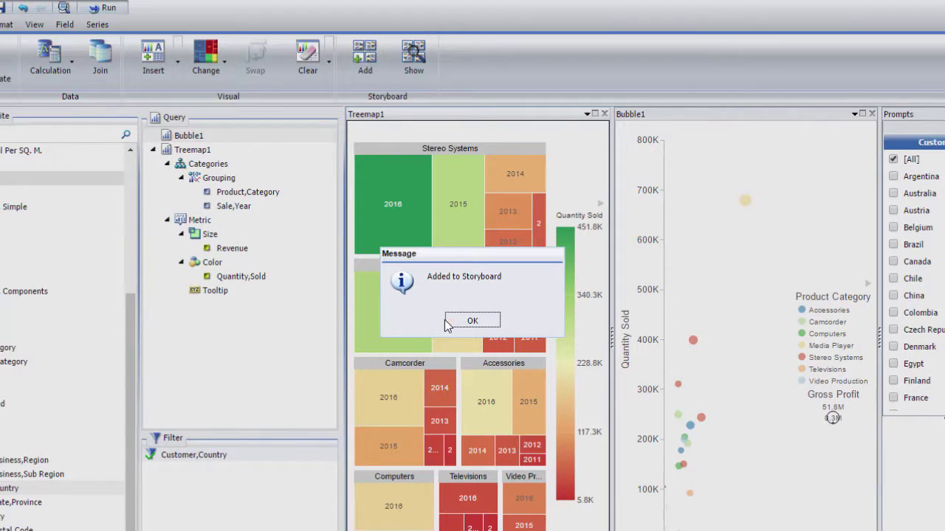
click(472, 320)
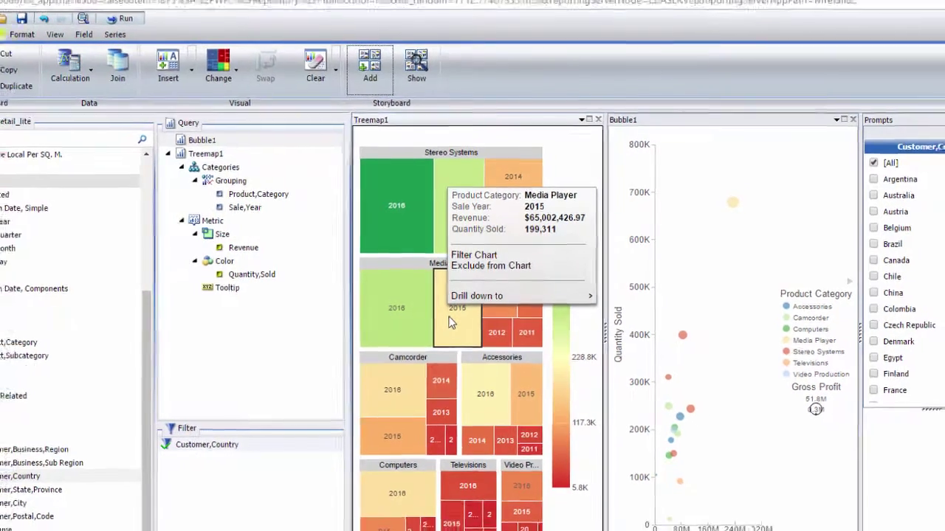